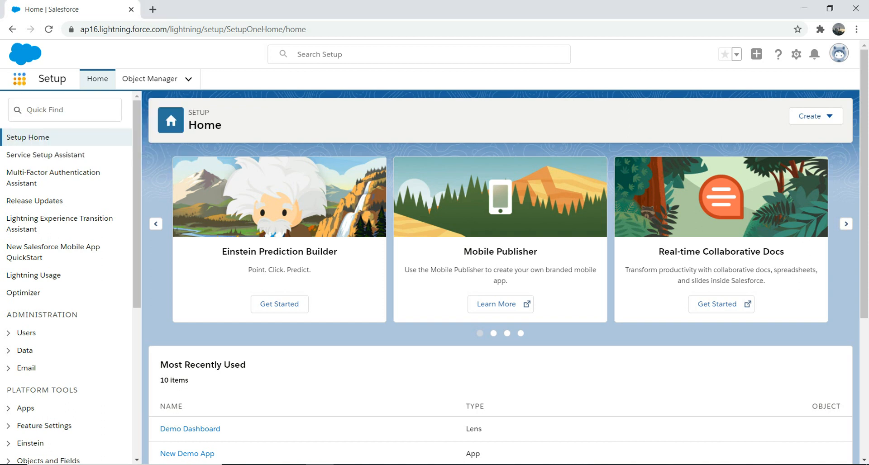
Switch to Analytics Studio and open Demo Dashboard from the items created by the current user
left_click(20, 79)
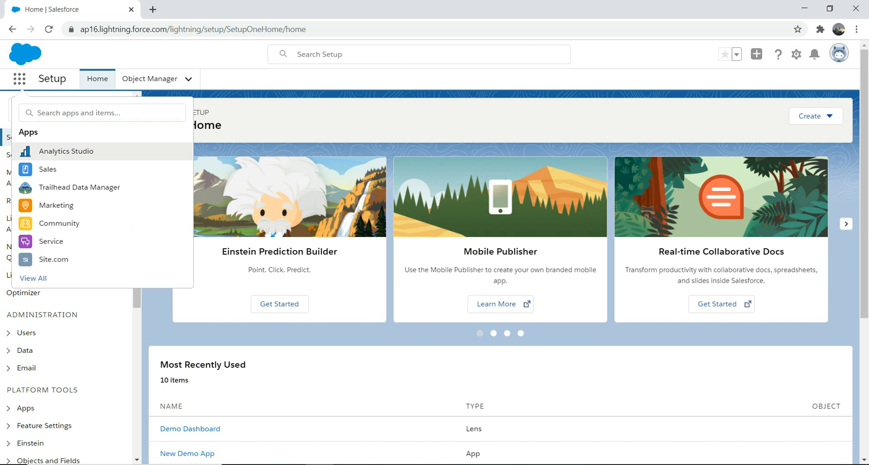
left_click(66, 152)
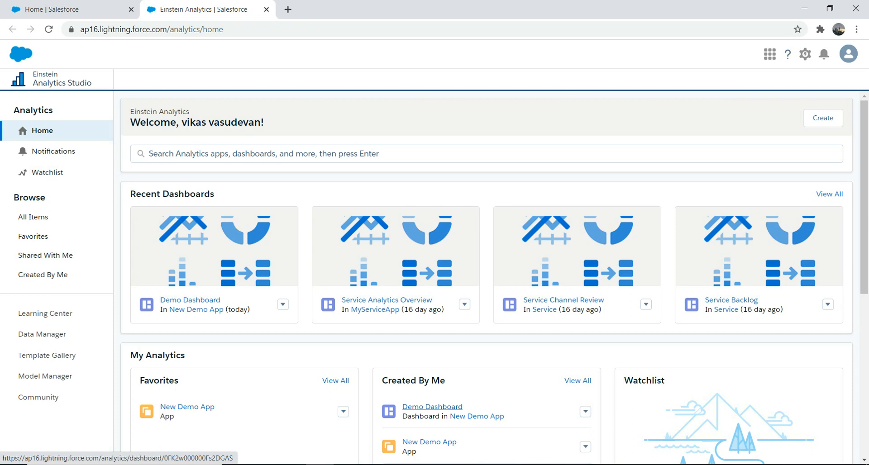
left_click(432, 407)
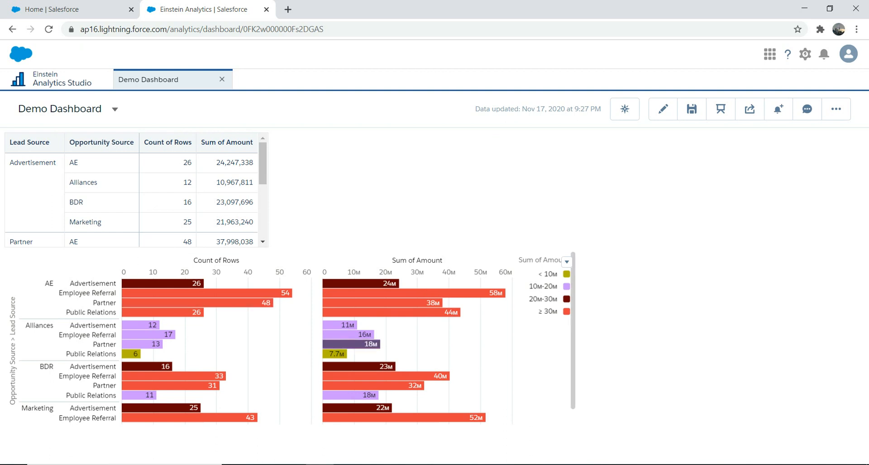
mouse_move(341, 345)
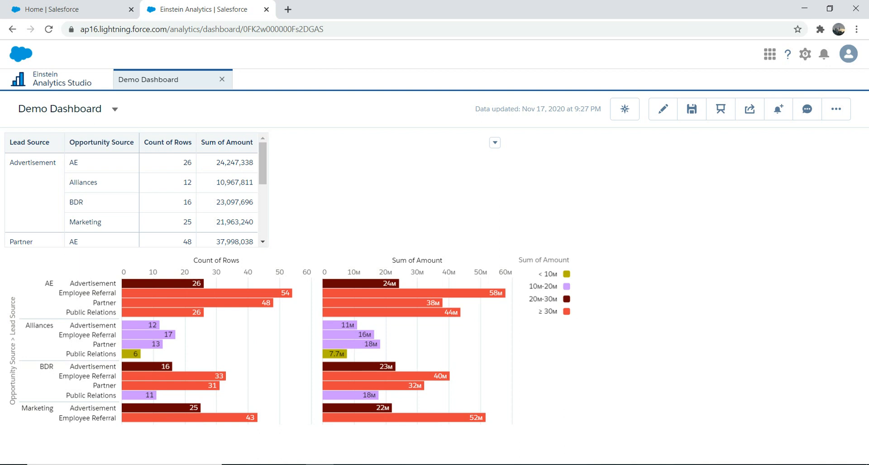
Put the dashboard into edit mode and add a new page named "Chart Page"
left_click(663, 109)
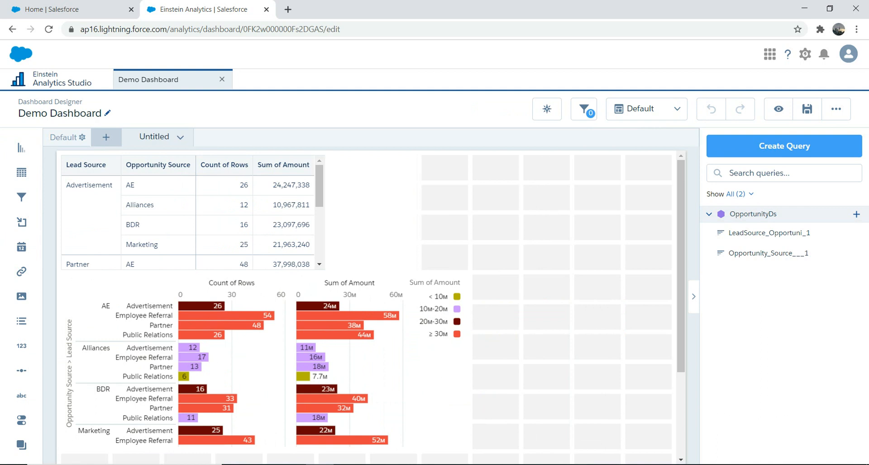
left_click(106, 137)
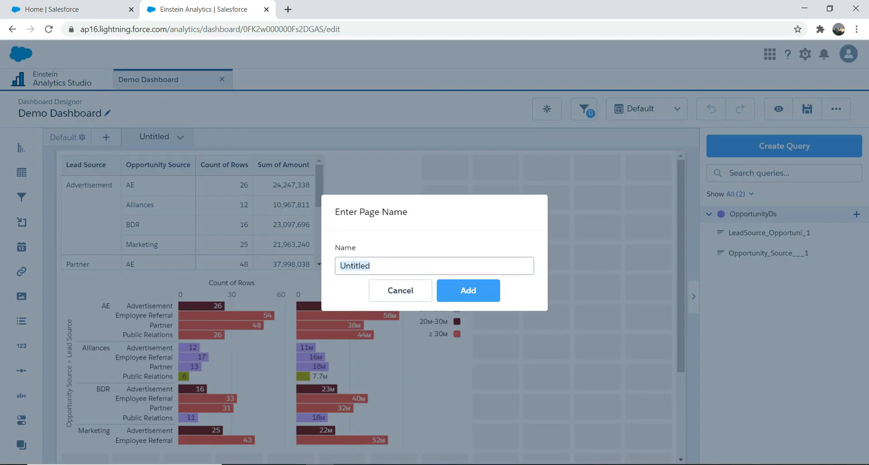
key("BackSpace")
type("B")
type("o")
key("BackSpace")
key("BackSpace")
type("Chart Page")
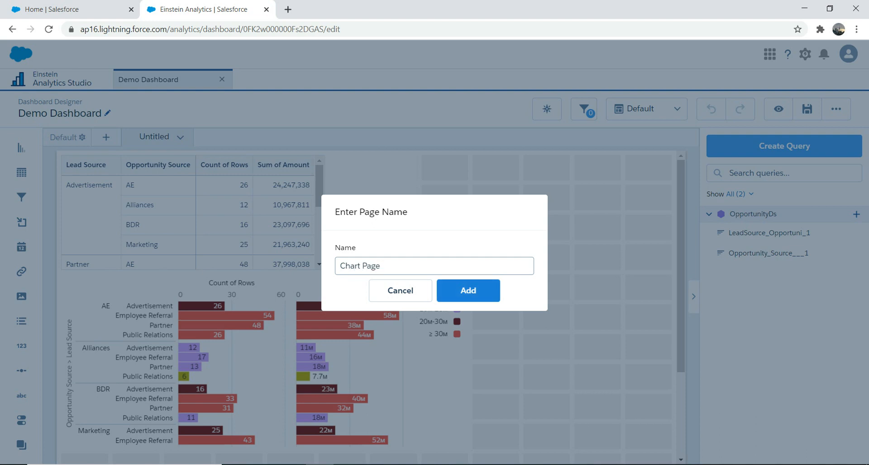
key("Return")
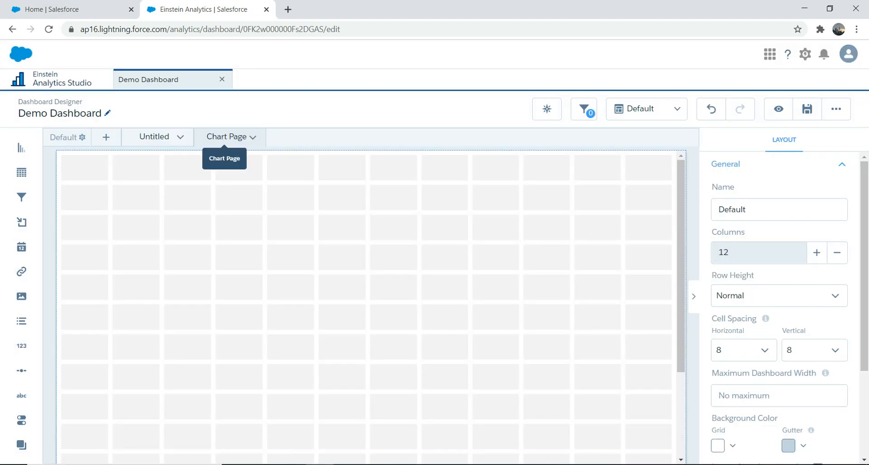
Rename the Untitled page as "Table Page"
left_click(153, 137)
left_click(181, 137)
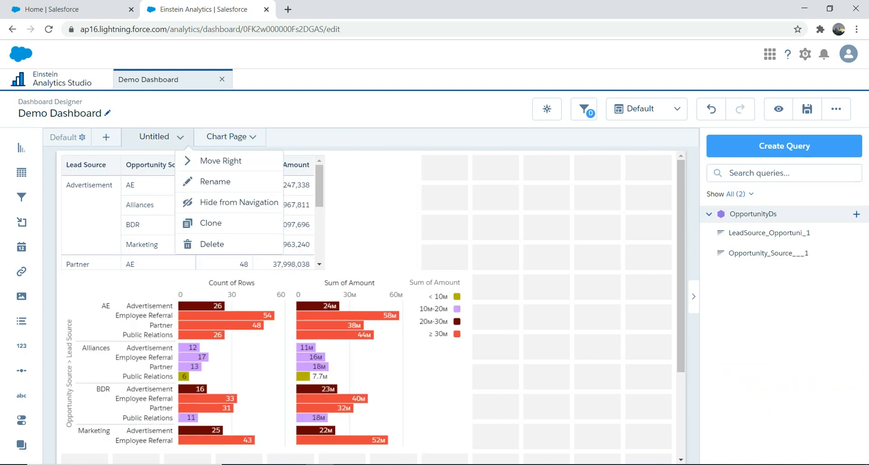
left_click(215, 181)
type("Table Page")
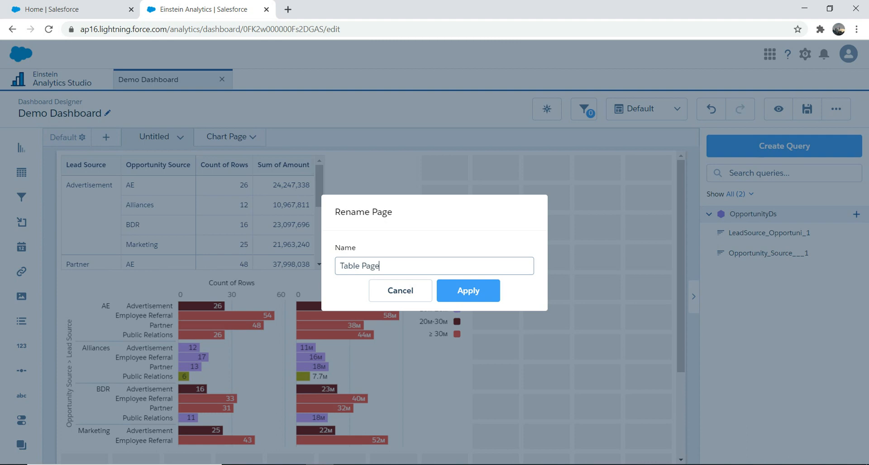
left_click(448, 292)
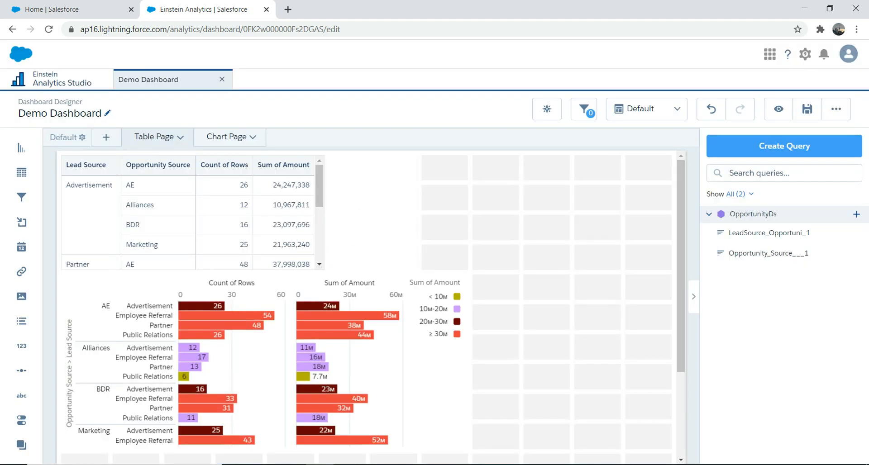
Move the bar chart widget from Table Page to Chart Page and position it at the top of the grid
left_click(435, 344)
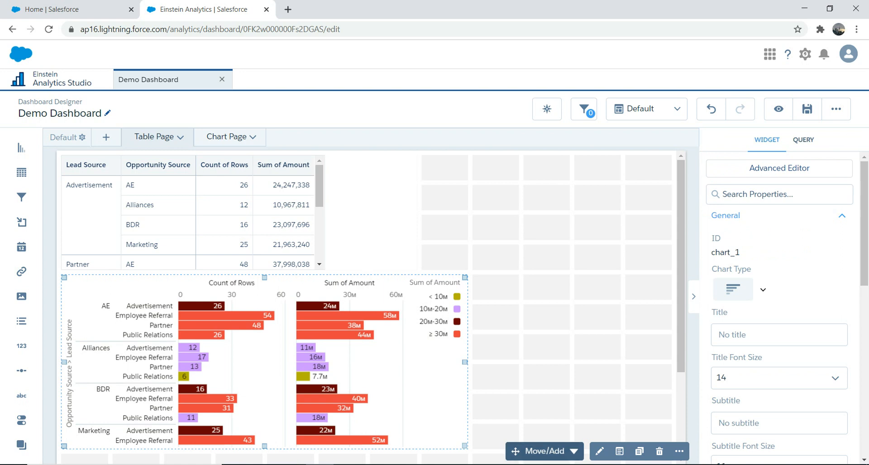
left_click(543, 452)
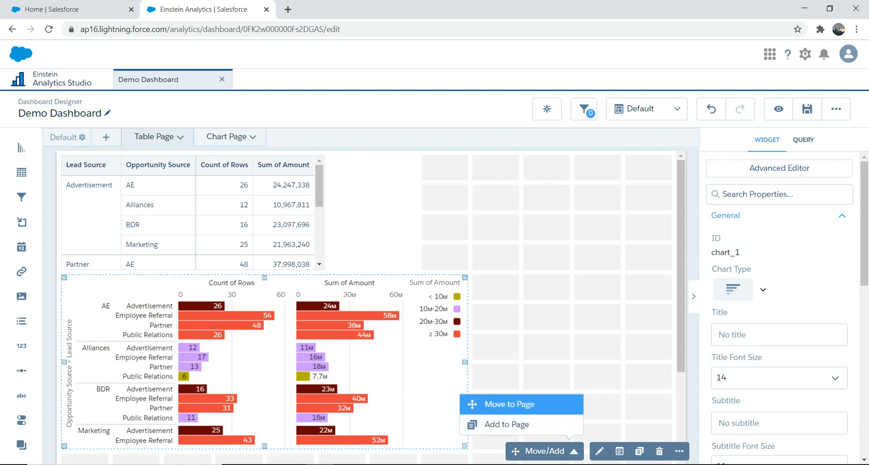
left_click(510, 405)
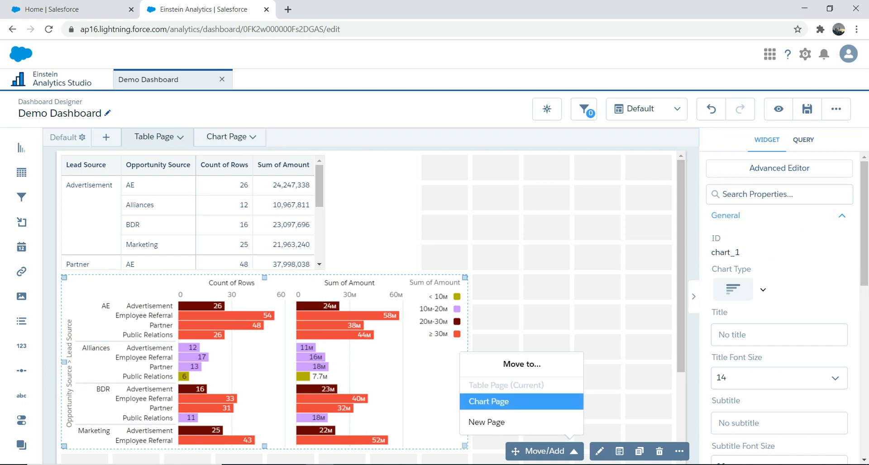
left_click(521, 401)
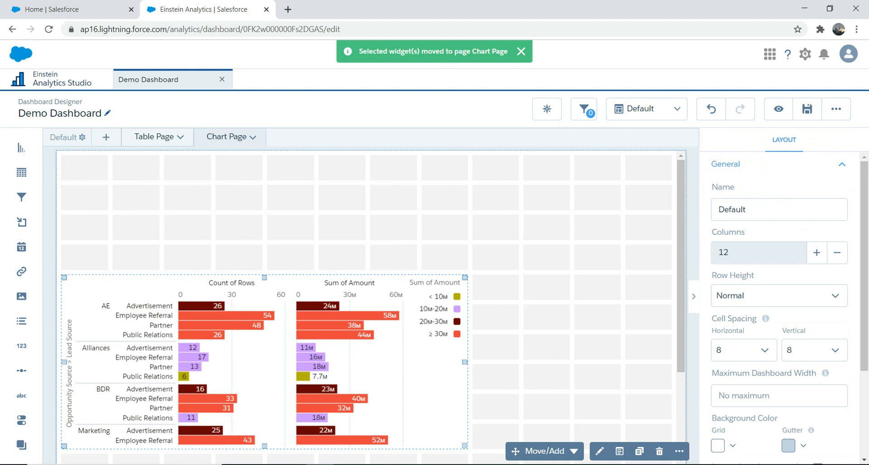
left_click_drag(265, 362, 265, 242)
Return to Table Page and save Demo Dashboard in New Demo App
left_click(153, 136)
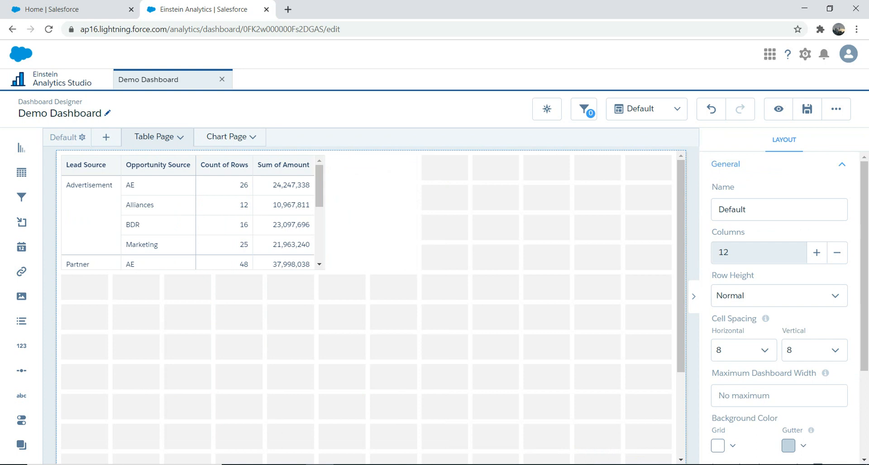
left_click(807, 109)
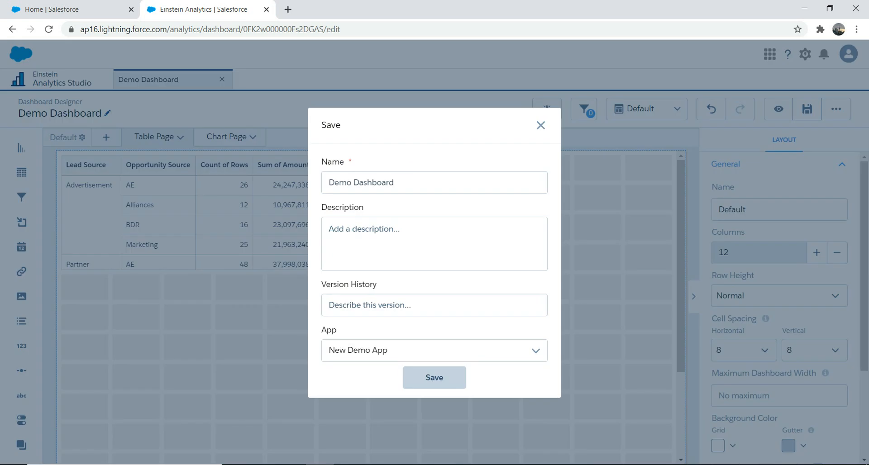
left_click(435, 378)
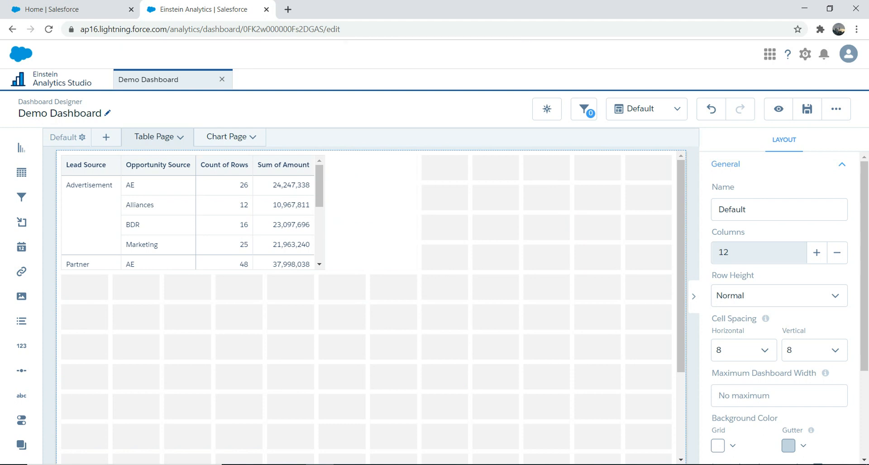
Preview the dashboard and look through its dashboard list and the table widget's options for page navigation
left_click(779, 109)
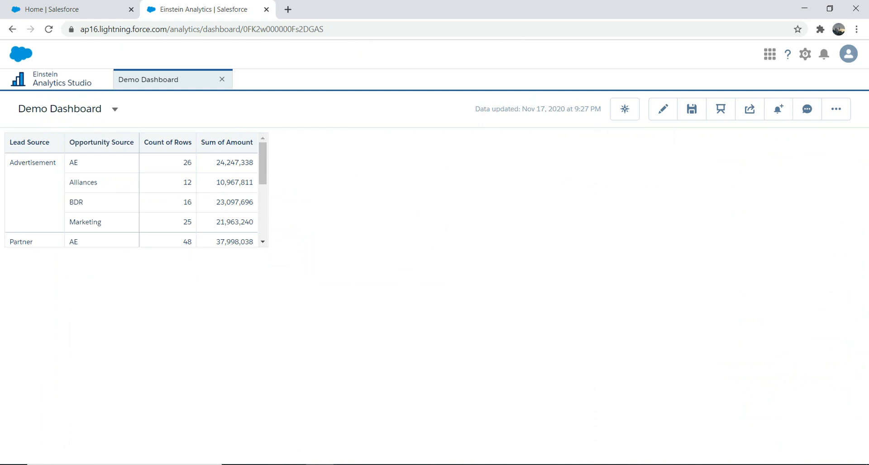
left_click(115, 110)
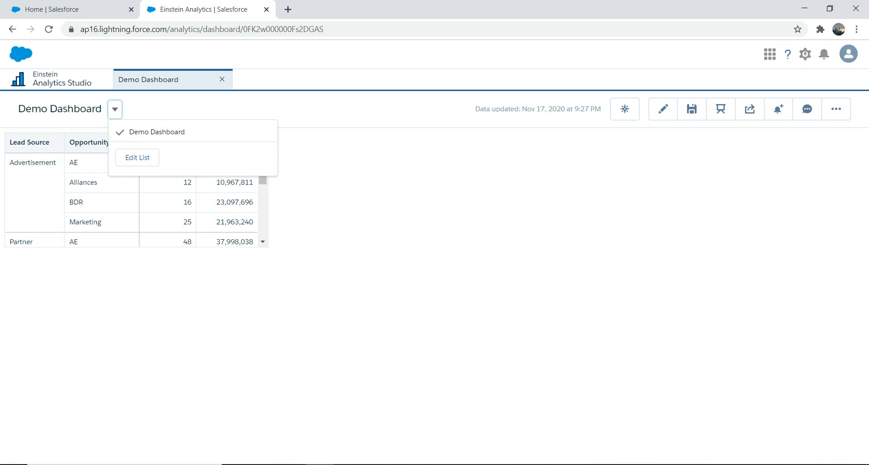
left_click(344, 181)
left_click(495, 143)
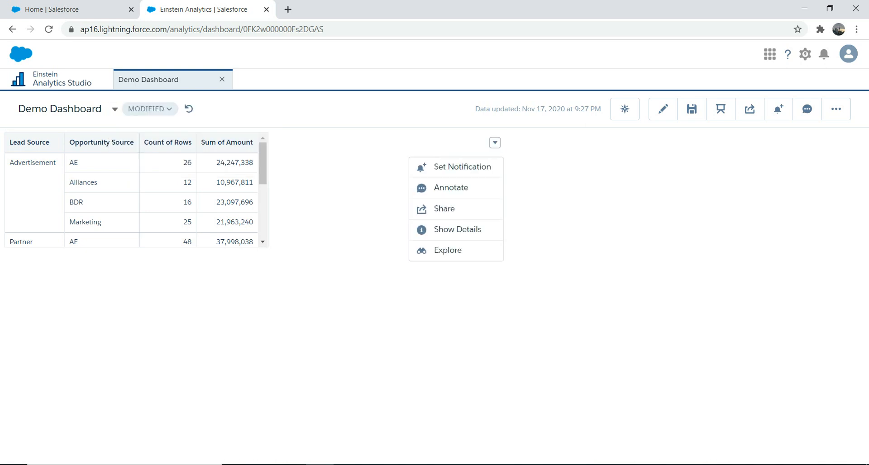
left_click(448, 250)
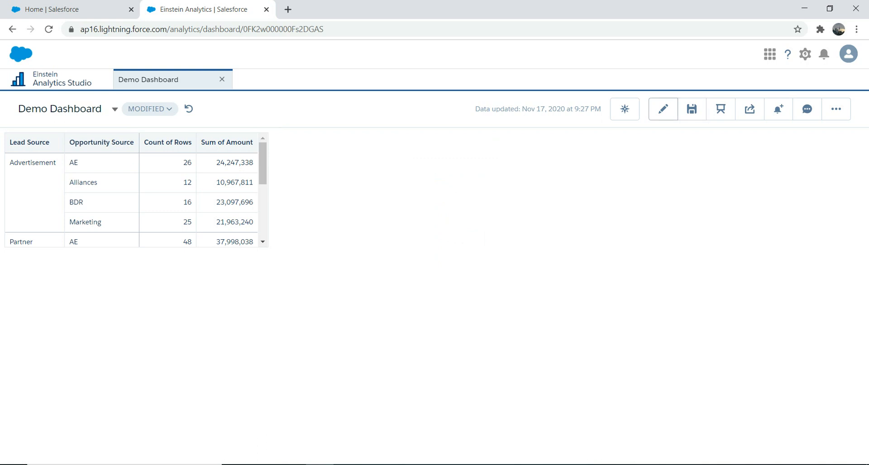
Resume editing the dashboard and add a link widget beside the table on Table Page with the text "Chart"
left_click(663, 109)
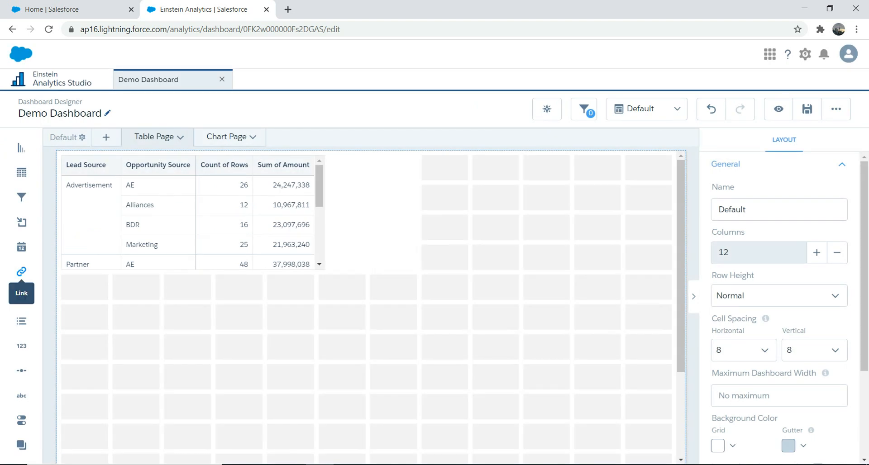
left_click_drag(21, 272, 440, 163)
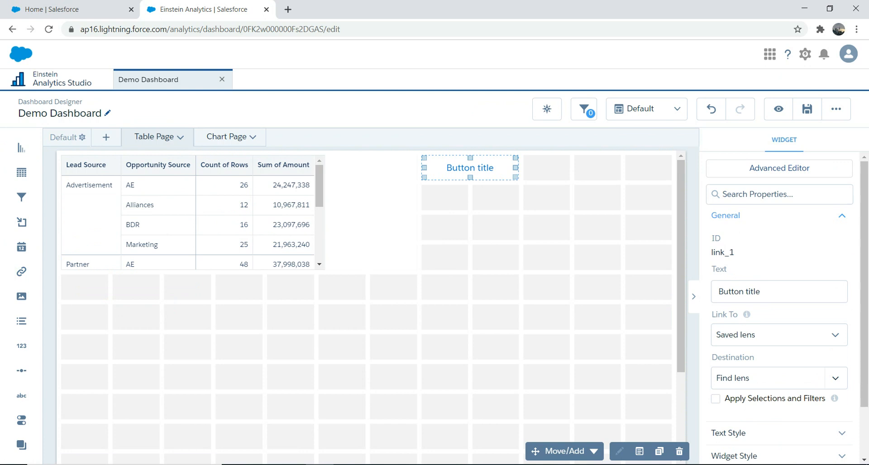
left_click_drag(761, 291, 718, 292)
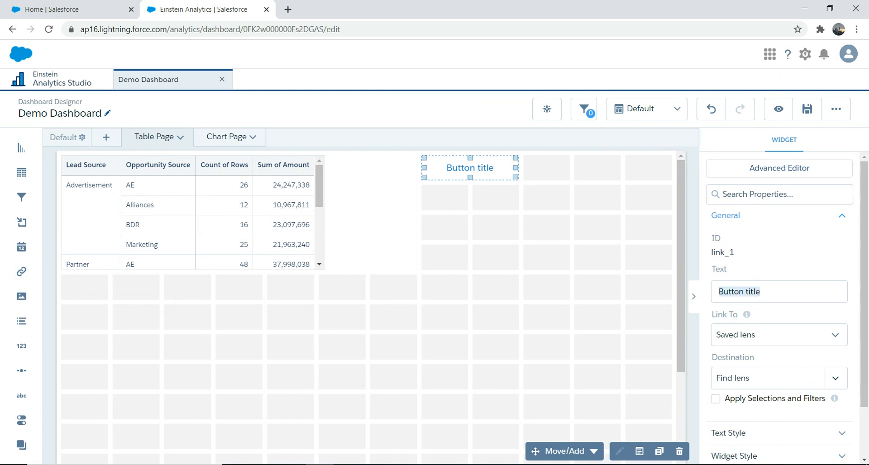
type("C")
type("rt")
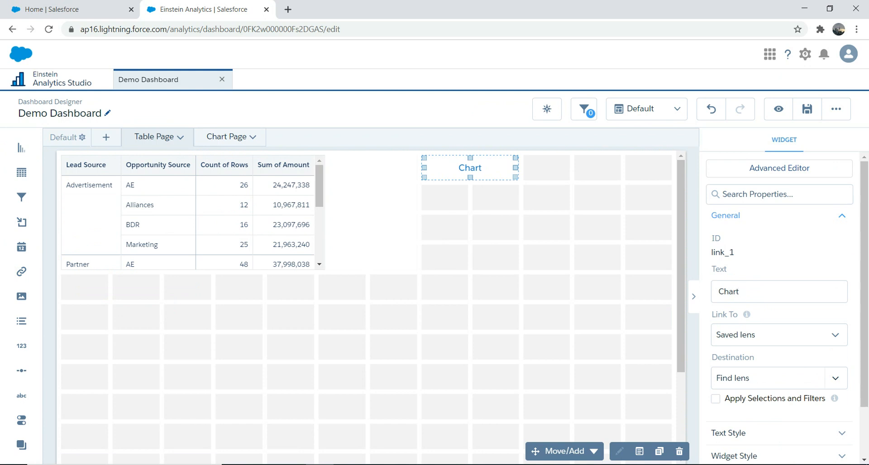
Set the Chart link to open a Page in Layout with Chart Page as its target
left_click(779, 336)
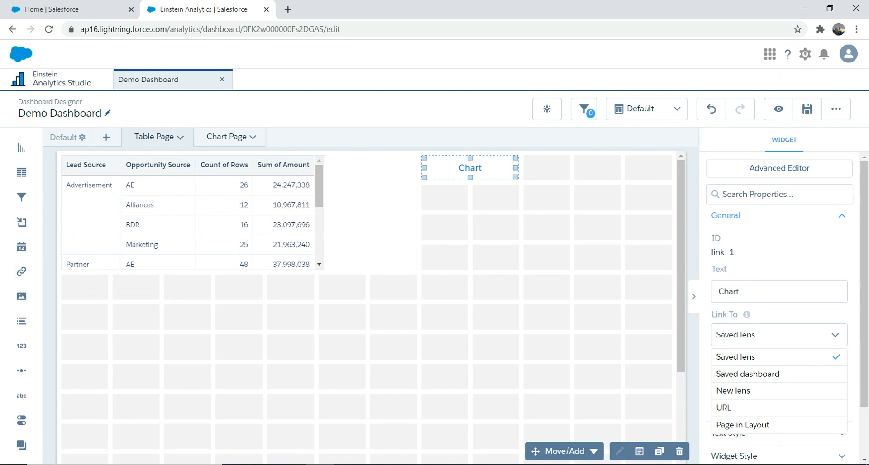
left_click(761, 425)
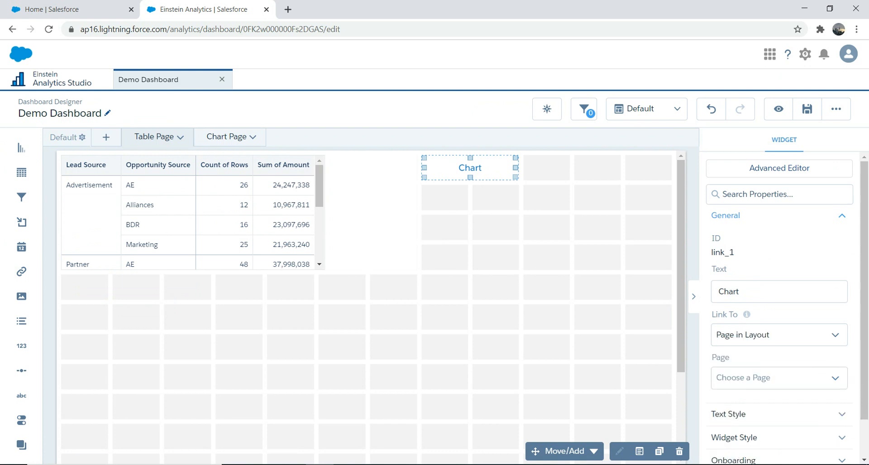
left_click(779, 378)
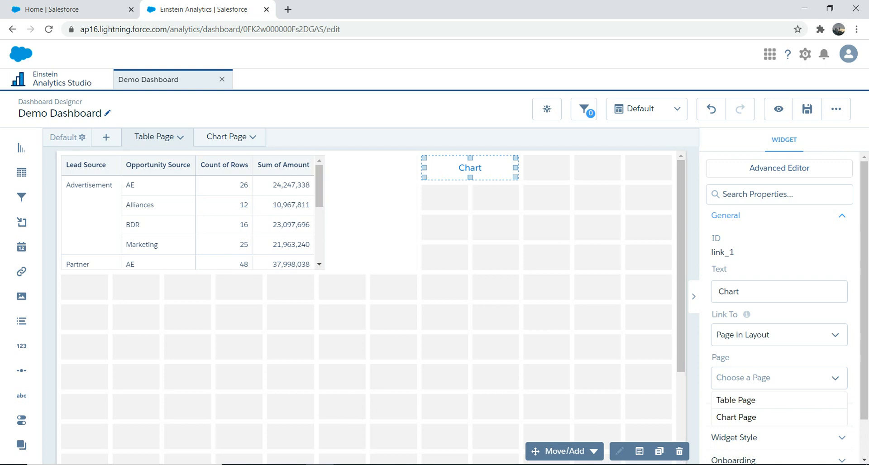
left_click(765, 417)
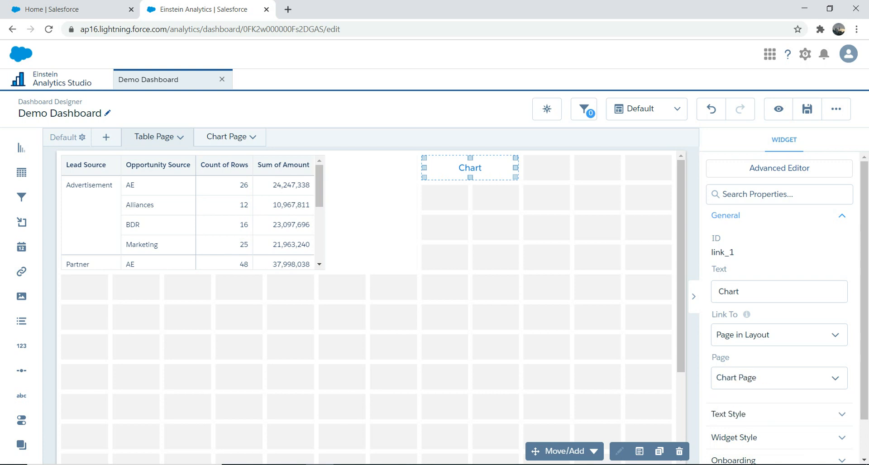
left_click(495, 317)
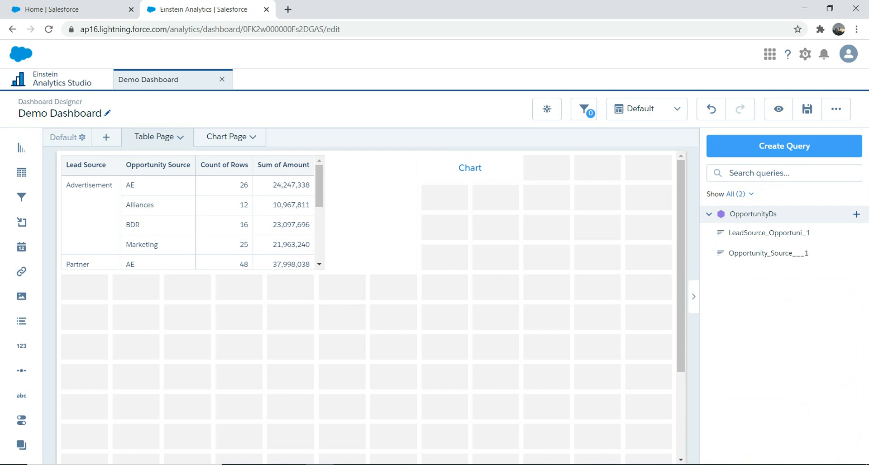
Save Demo Dashboard, then test the Chart link in preview before resuming editing
left_click(807, 109)
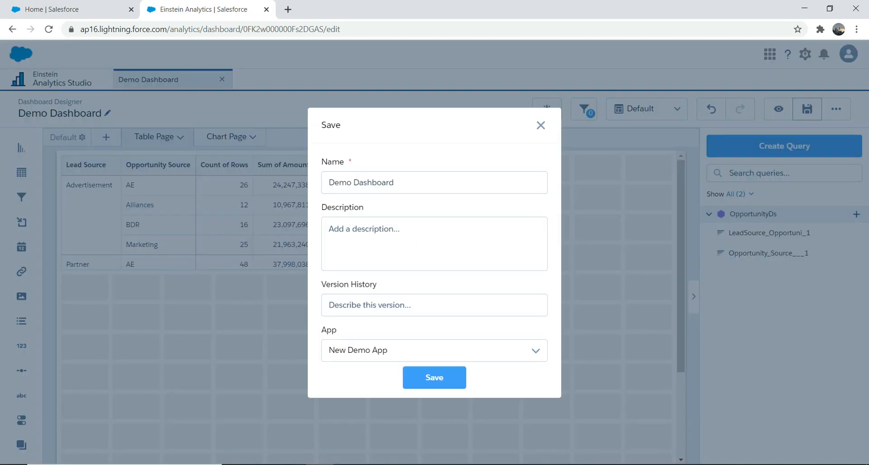
left_click(435, 378)
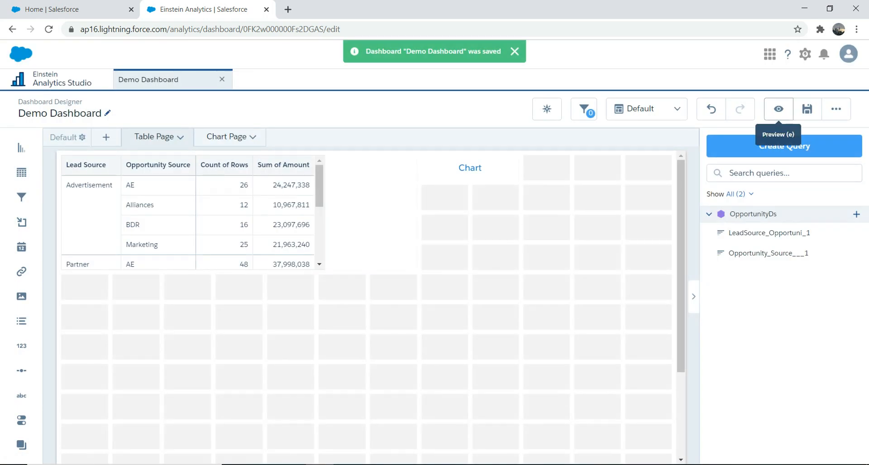
left_click(778, 108)
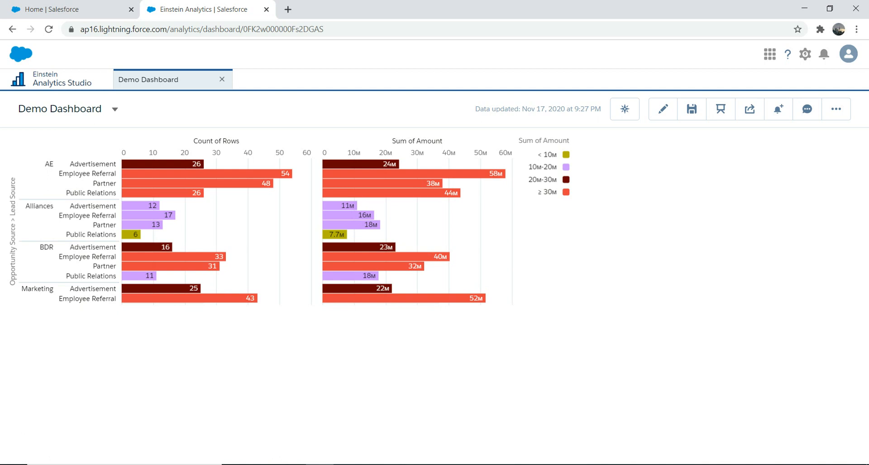
left_click(663, 108)
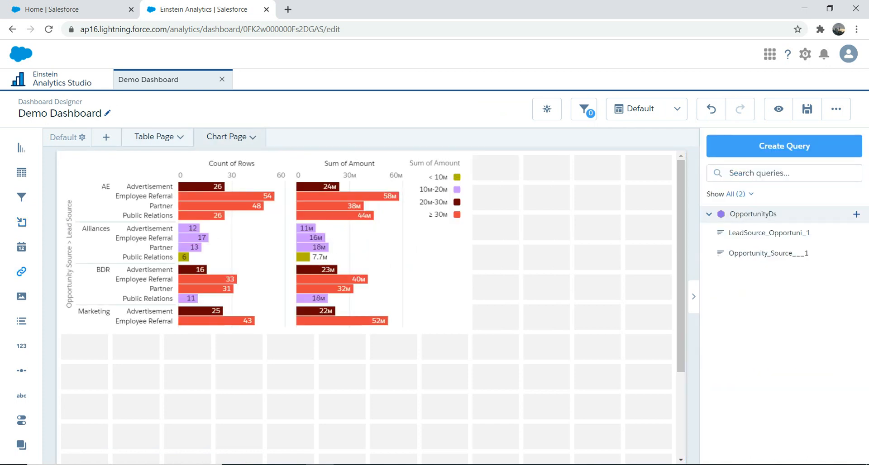
Add a link widget beside the chart on Chart Page with the text "Table Page"
left_click_drag(21, 271, 521, 168)
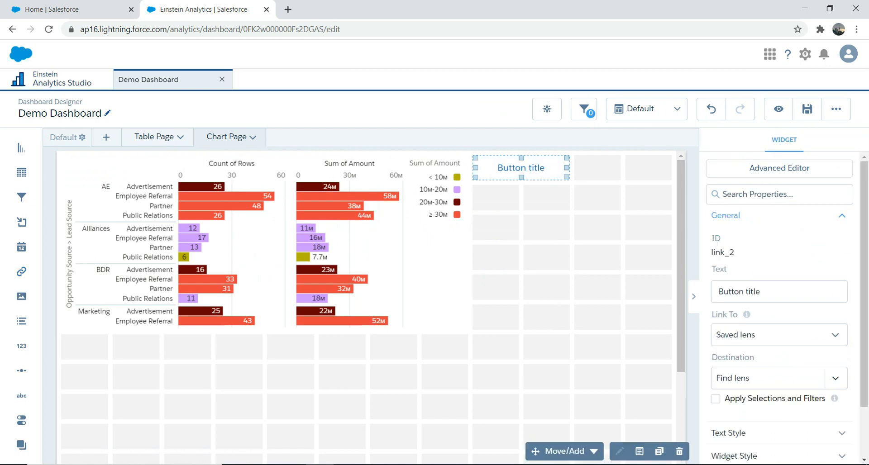
left_click_drag(761, 291, 719, 291)
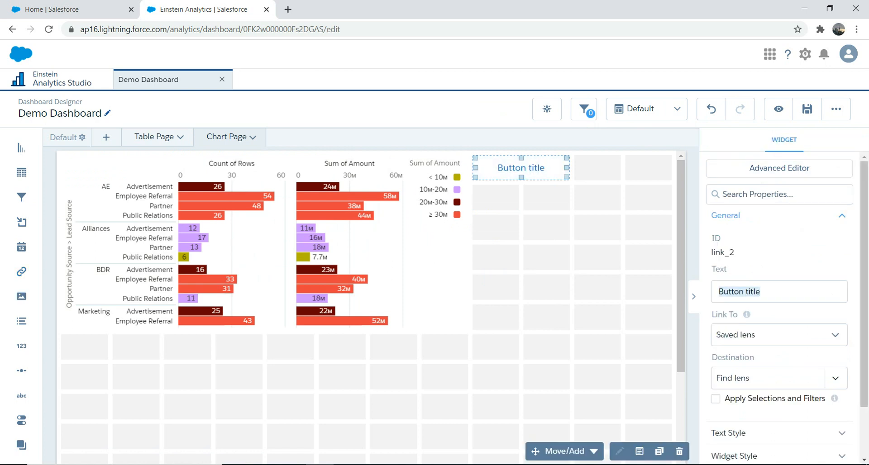
type("Table")
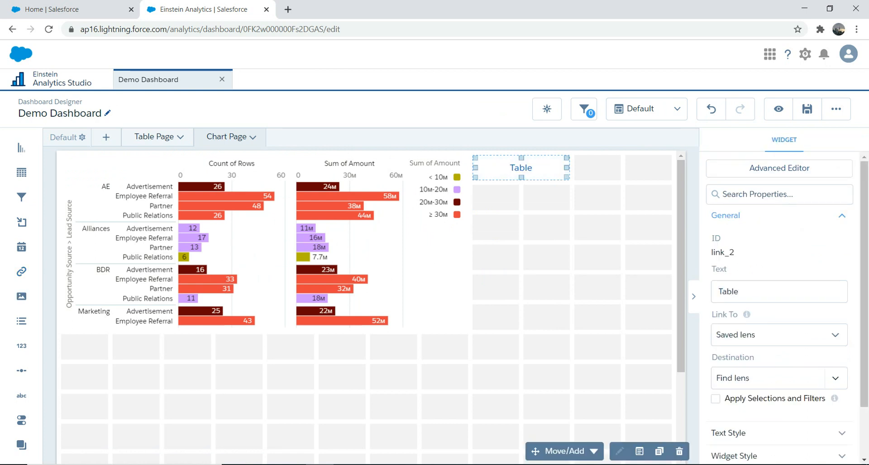
type(" Page")
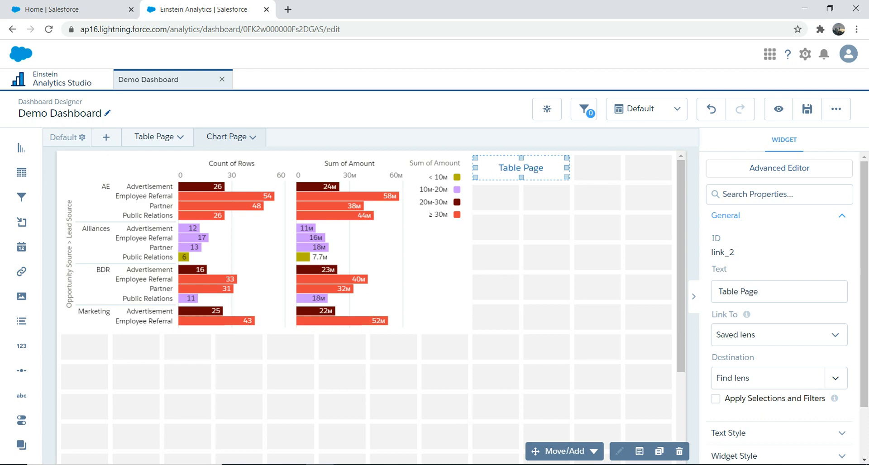
Set the new link to open a Page in Layout with Table Page as its target, then save Demo Dashboard in New Demo App
left_click(779, 335)
left_click(778, 426)
left_click(779, 378)
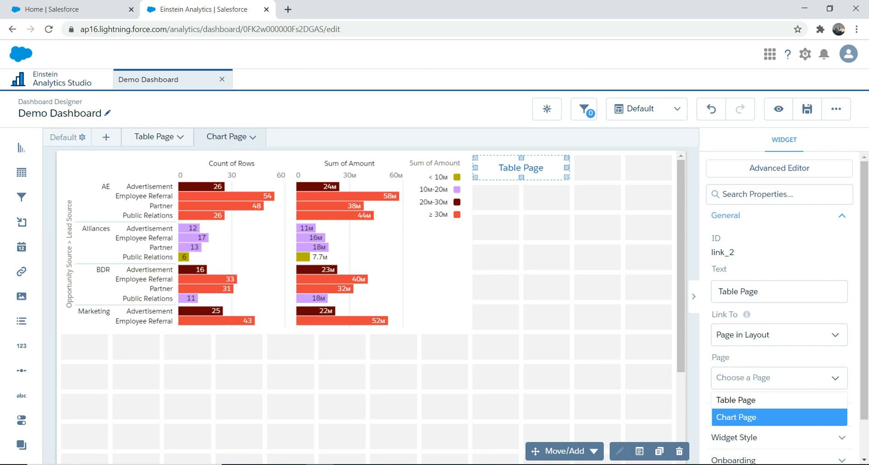
left_click(742, 400)
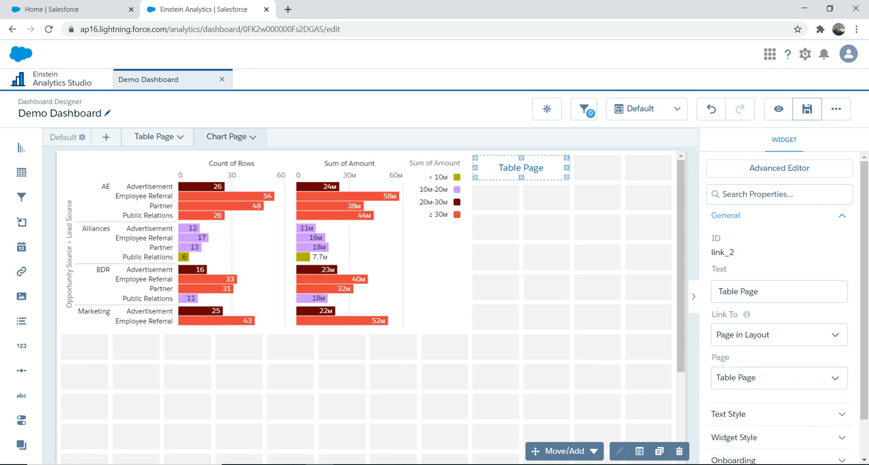
left_click(807, 108)
left_click(435, 377)
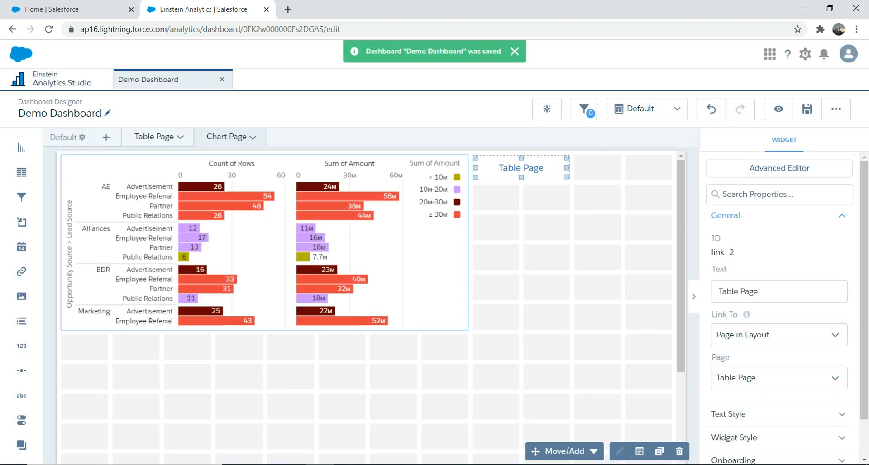
Preview the dashboard from Table Page and test the Chart and Table Page links in both directions, looking through the table's rows
left_click(154, 137)
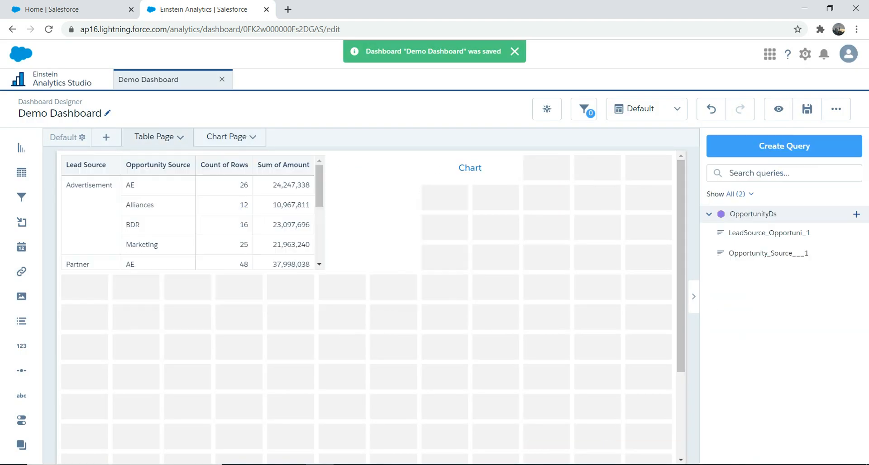
left_click(779, 109)
left_click(579, 145)
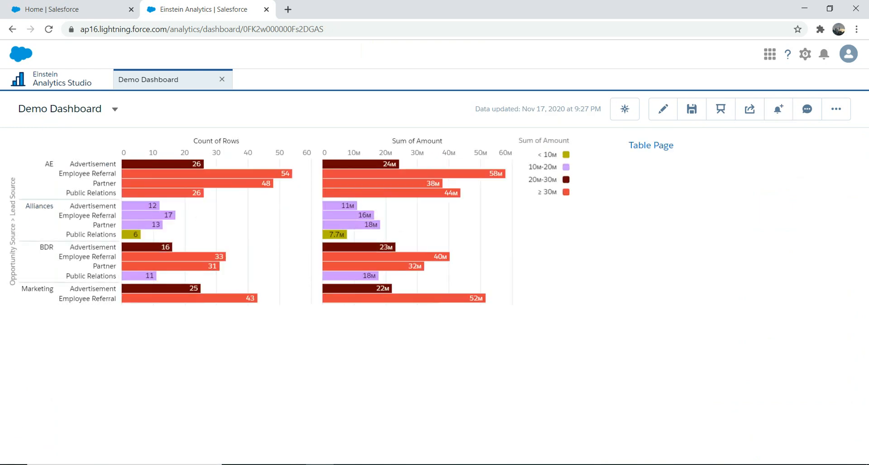
left_click(651, 146)
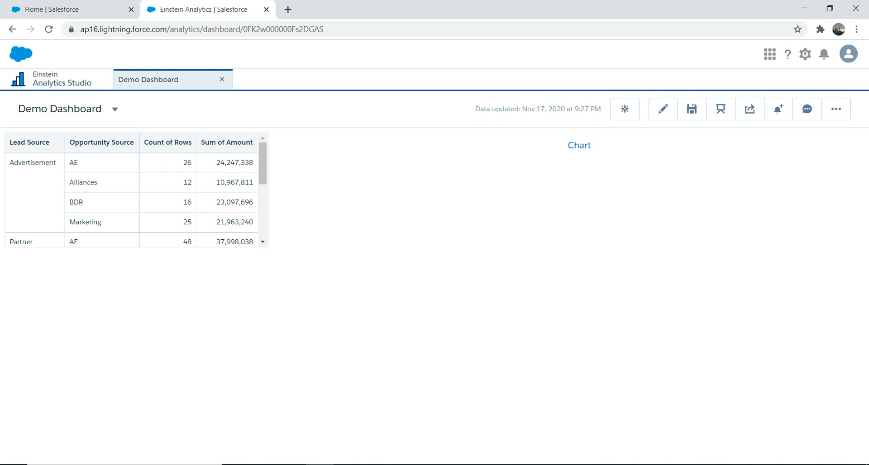
left_click(579, 145)
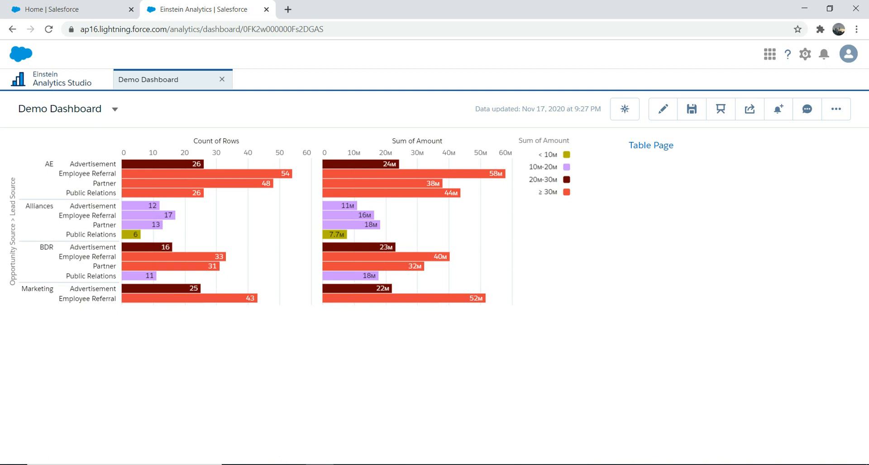
left_click(651, 146)
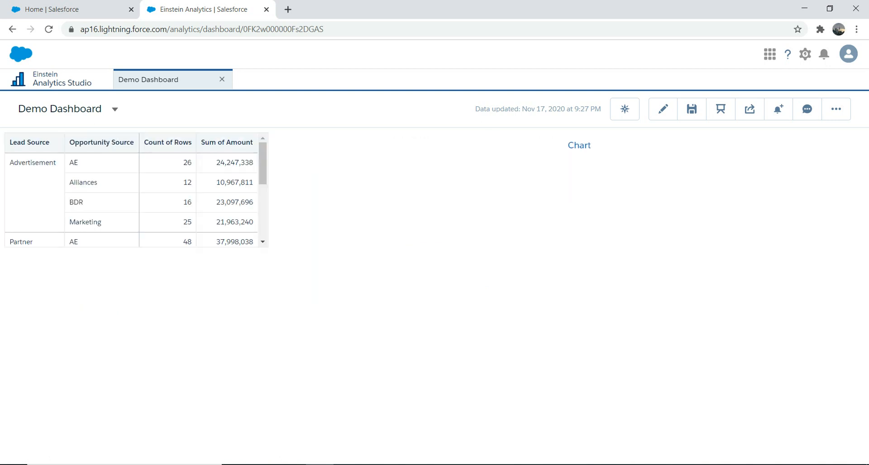
scroll(135, 194, "down", 5)
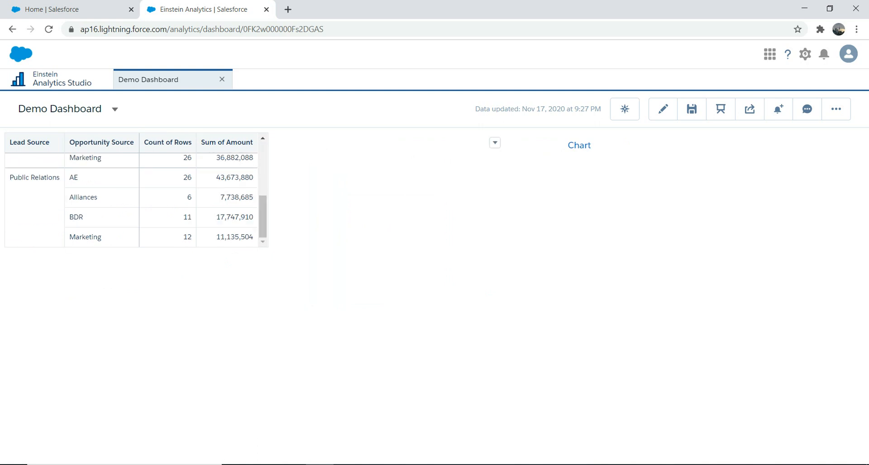
left_click(579, 146)
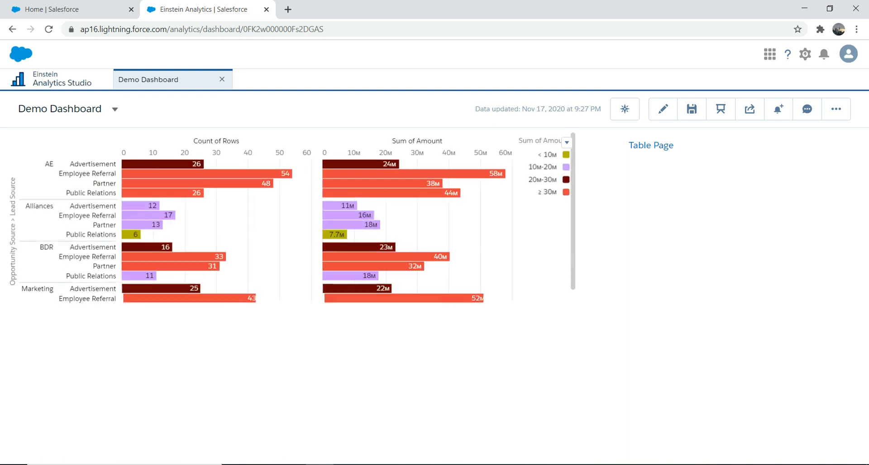